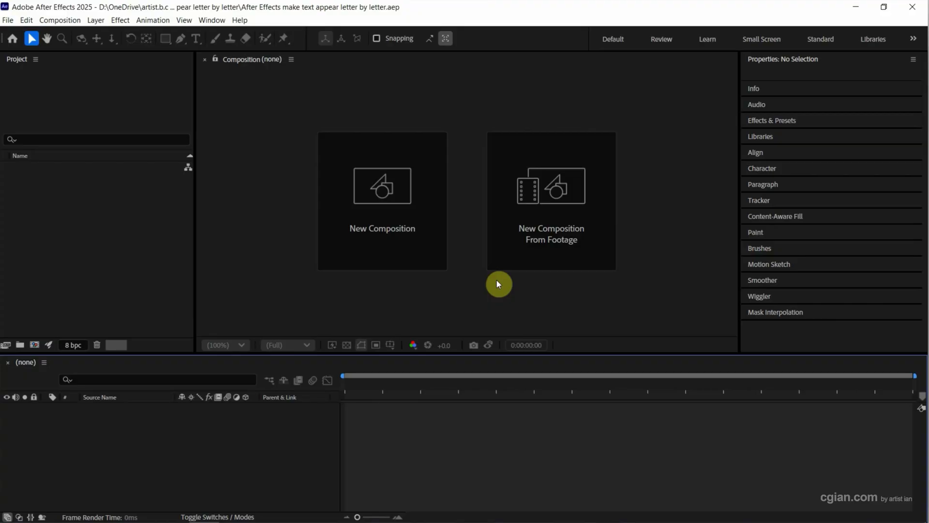
- Create Comp 1 at 1920×1080, 30 fps with the Social Media Landscape HD preset
{"action": "left_click", "coordinate": [363, 214]}
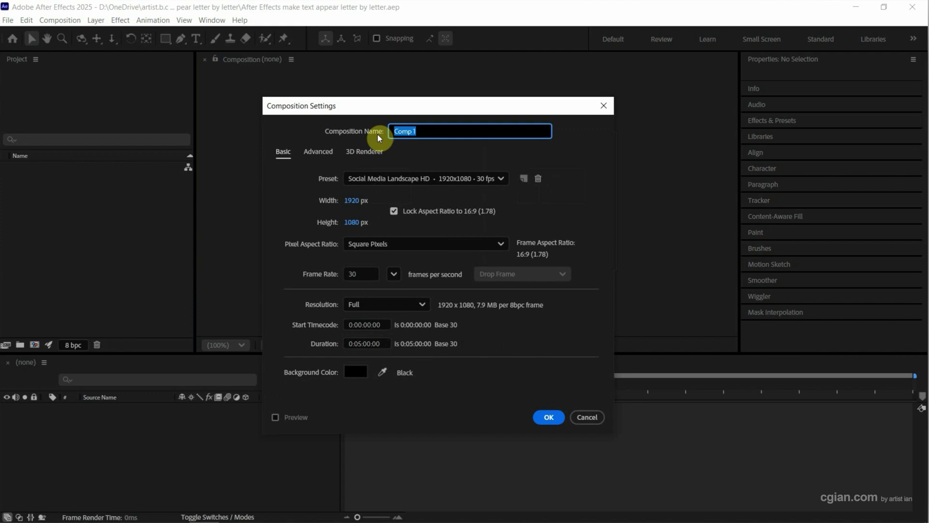
{"action": "left_click", "coordinate": [545, 417]}
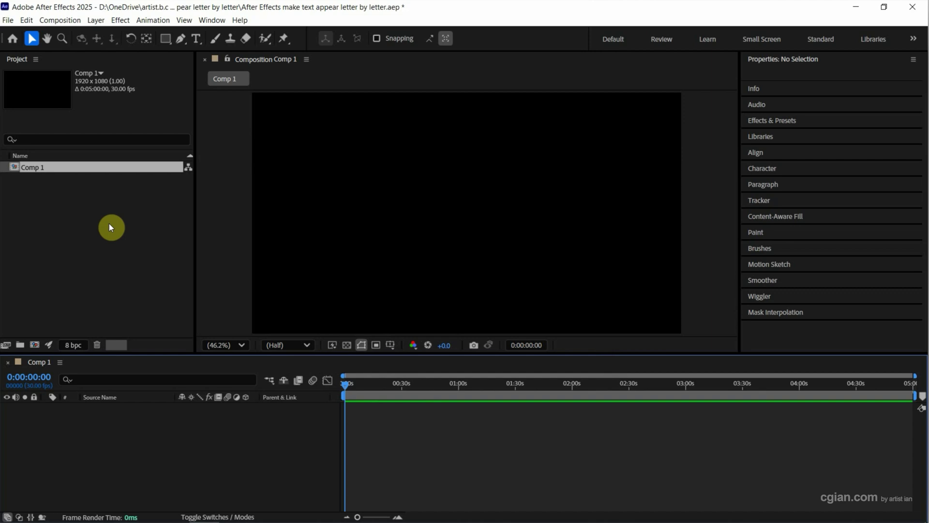
- Drag AE Purple Background.jpg from File Explorer into Comp 1 and lock that layer
{"action": "left_click", "coordinate": [53, 515]}
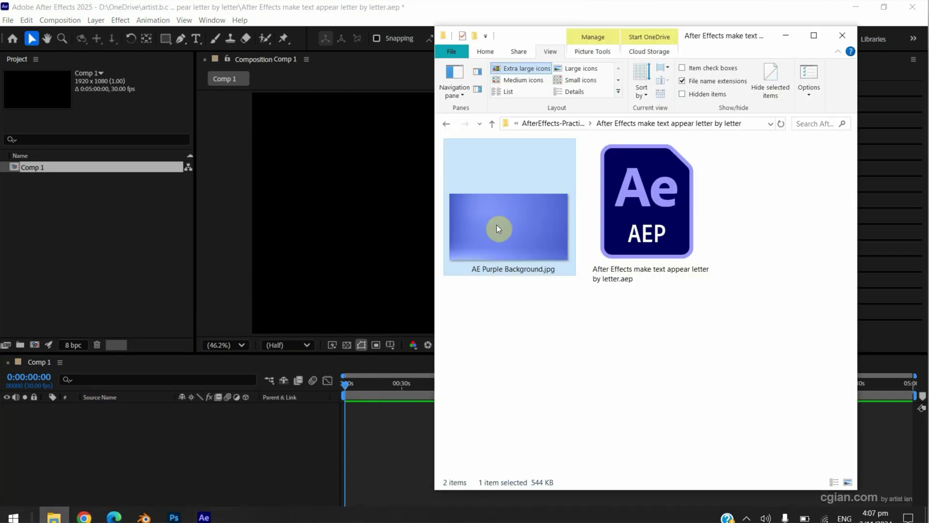
{"action": "left_click_drag", "start_coordinate": [496, 211], "coordinate": [183, 435]}
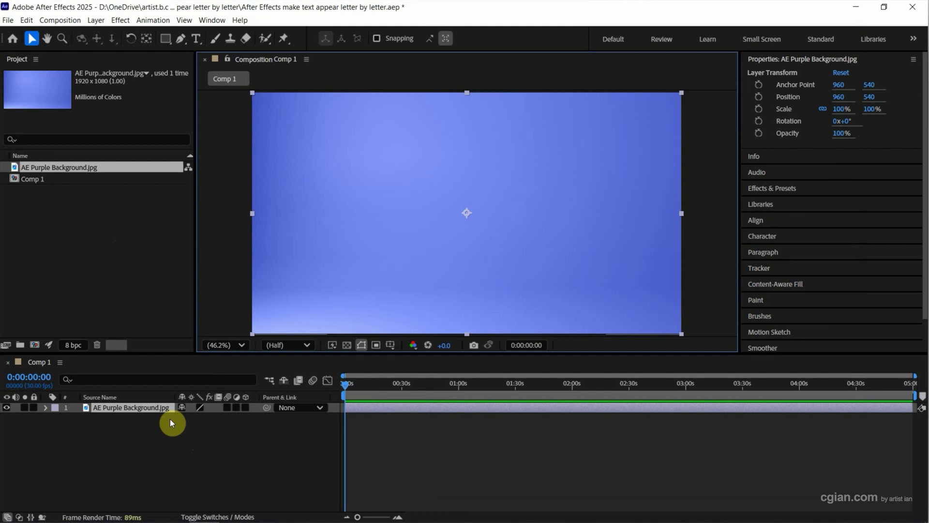
{"action": "left_click", "coordinate": [32, 407]}
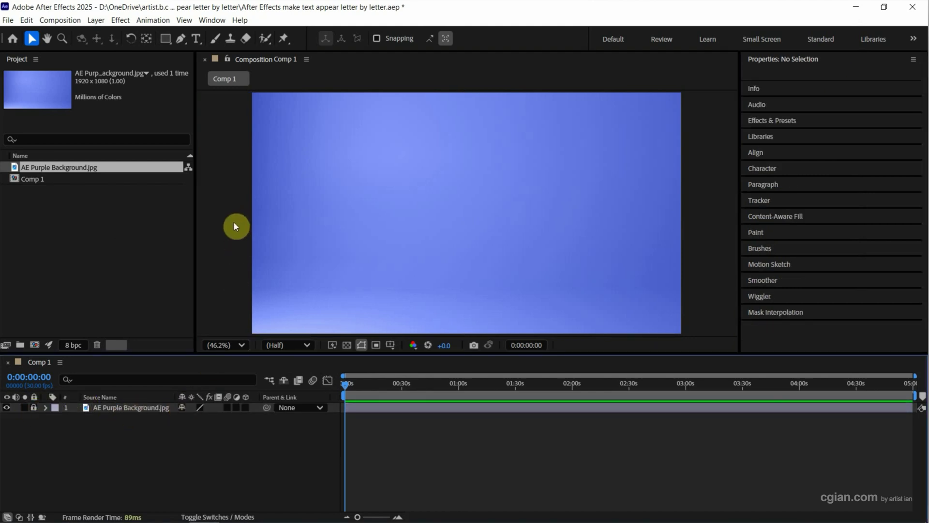
- Type 'Text Appear Letter by Letter' in the viewer and centre the layer with Ctrl+Home
{"action": "left_click", "coordinate": [197, 42]}
{"action": "left_click", "coordinate": [413, 191]}
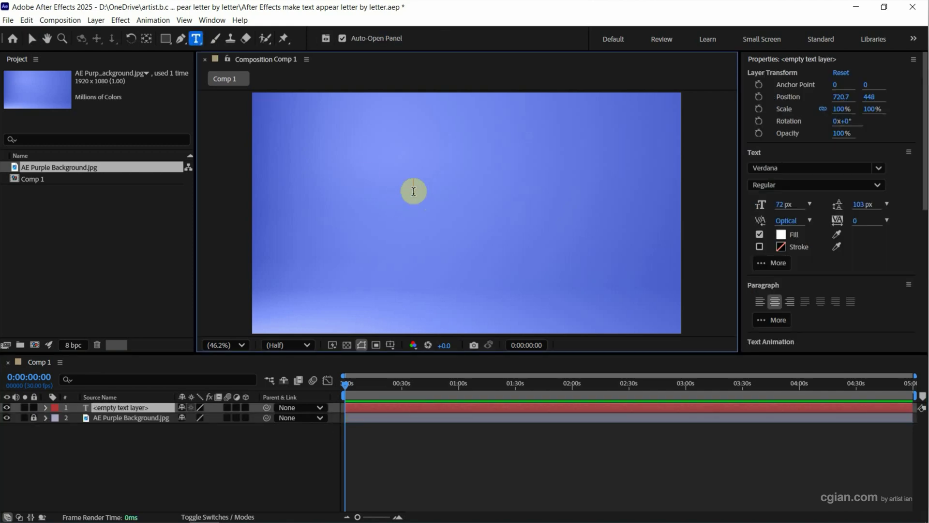
{"action": "type", "text": "Te"}
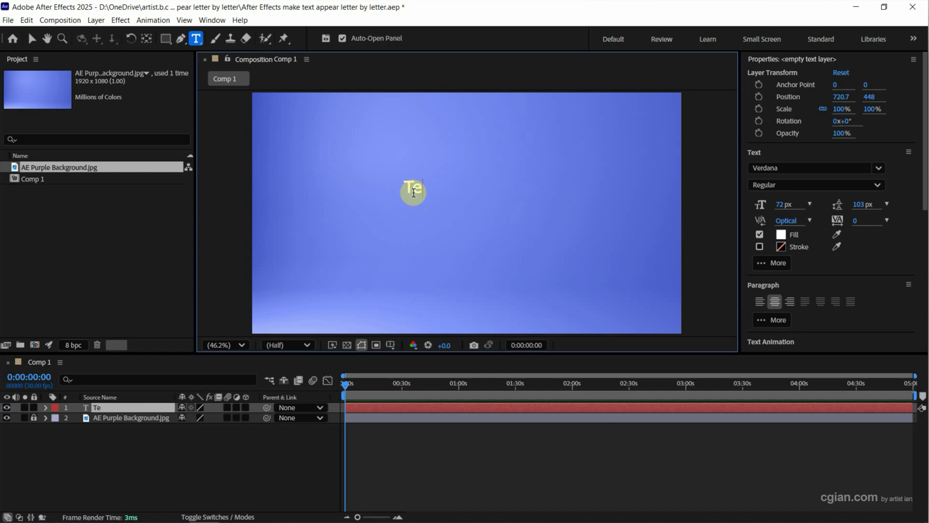
{"action": "type", "text": "xt Appear"}
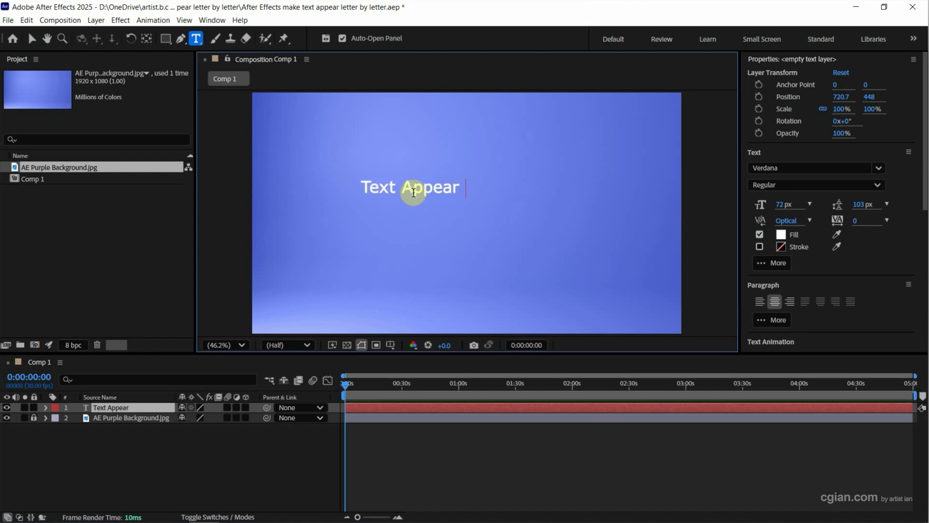
{"action": "type", "text": " Letter by "}
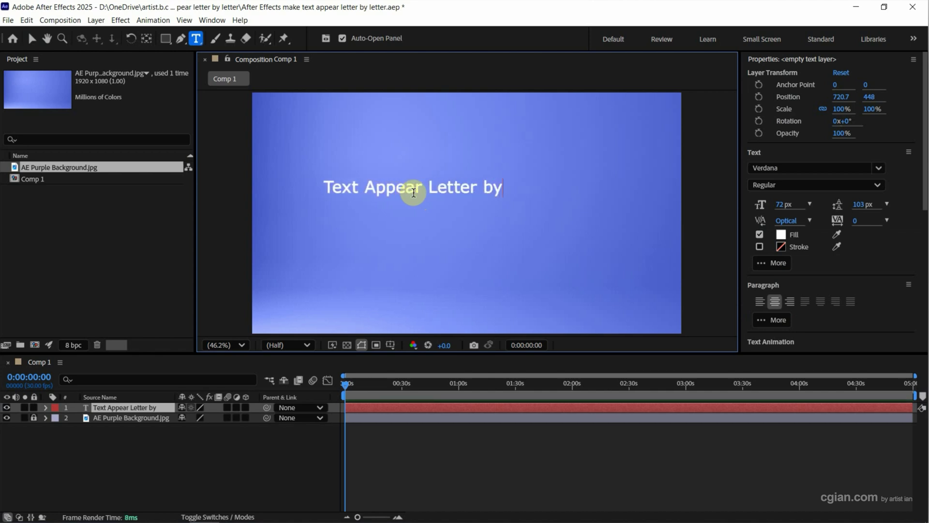
{"action": "type", "text": "Letter"}
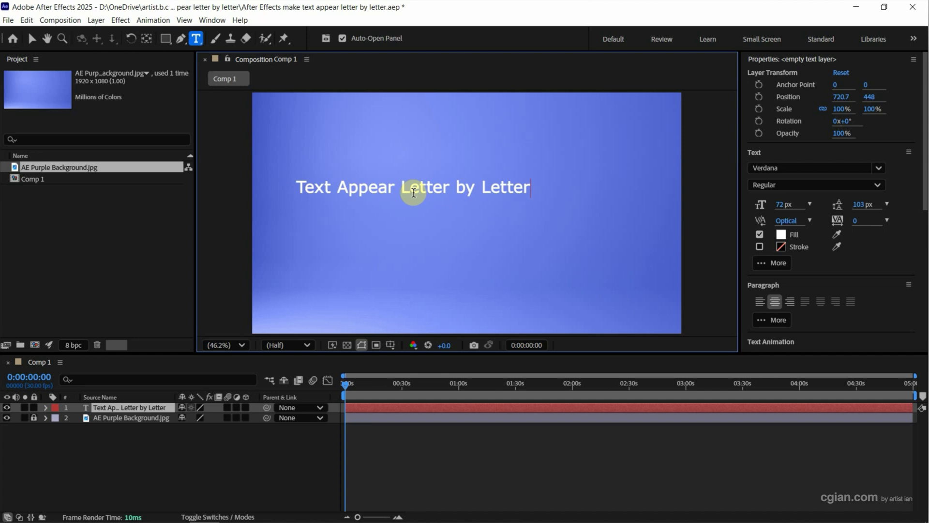
{"action": "left_click", "coordinate": [32, 38]}
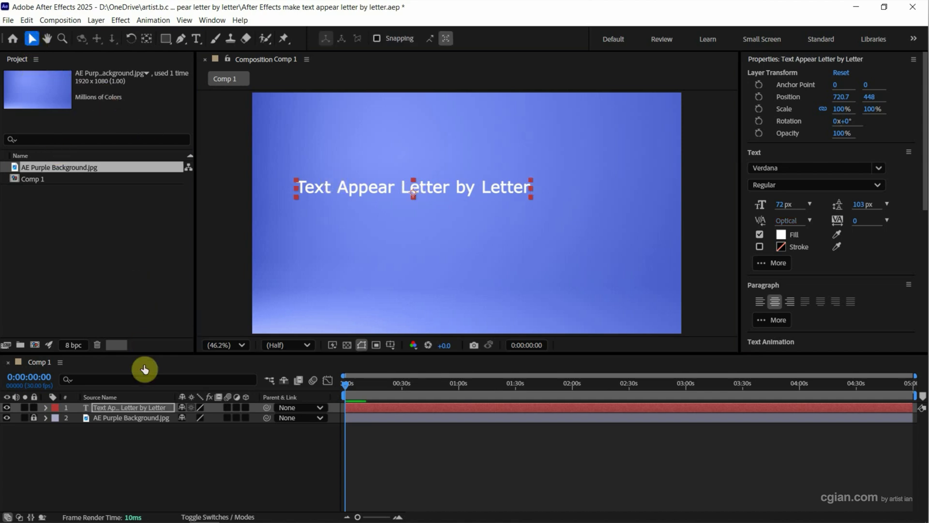
{"action": "left_click", "coordinate": [138, 408]}
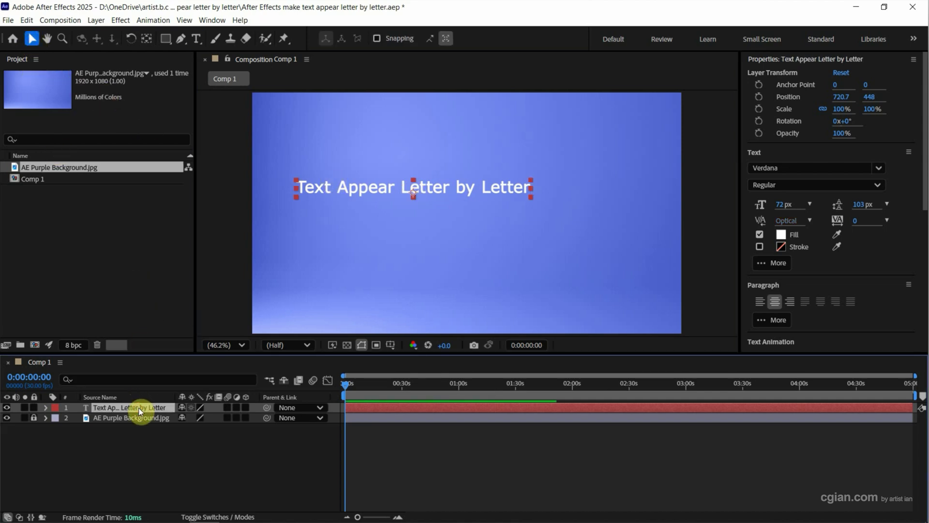
{"action": "key", "text": "ctrl+Home"}
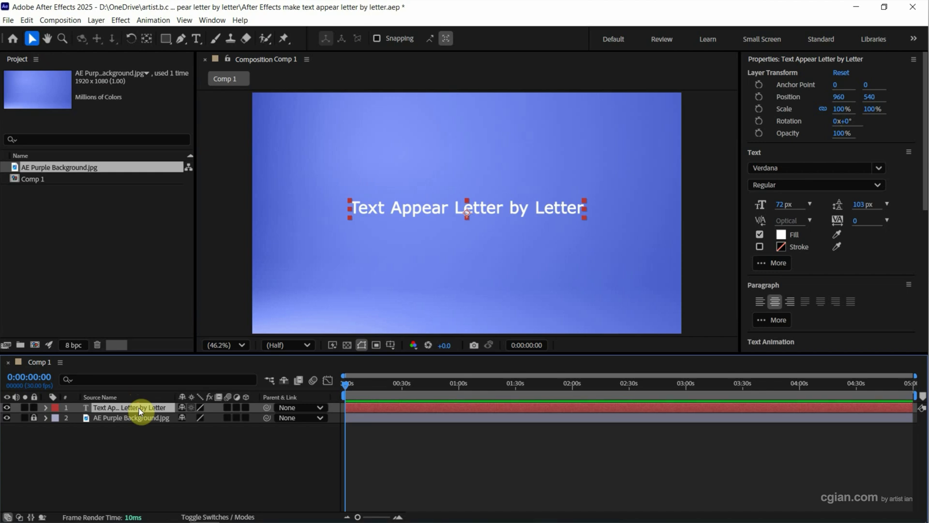
- Show the Effects & Presets panel from the Window menu and activate its search field
{"action": "left_click", "coordinate": [211, 21]}
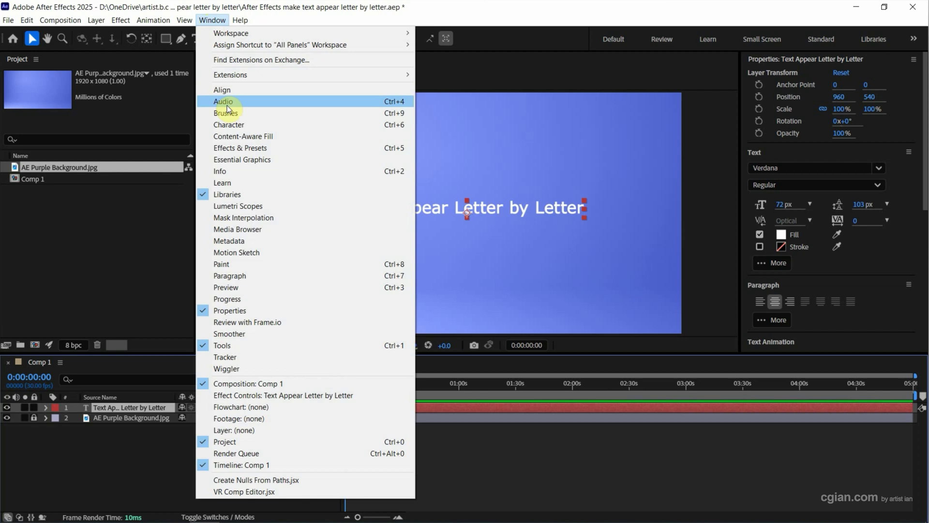
{"action": "left_click", "coordinate": [230, 150]}
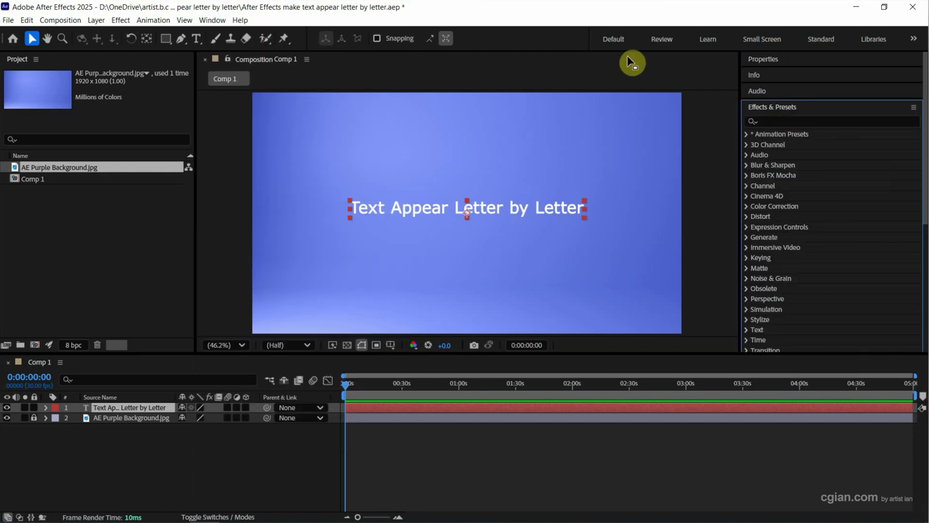
{"action": "left_click", "coordinate": [776, 120]}
{"action": "type", "text": "chara"}
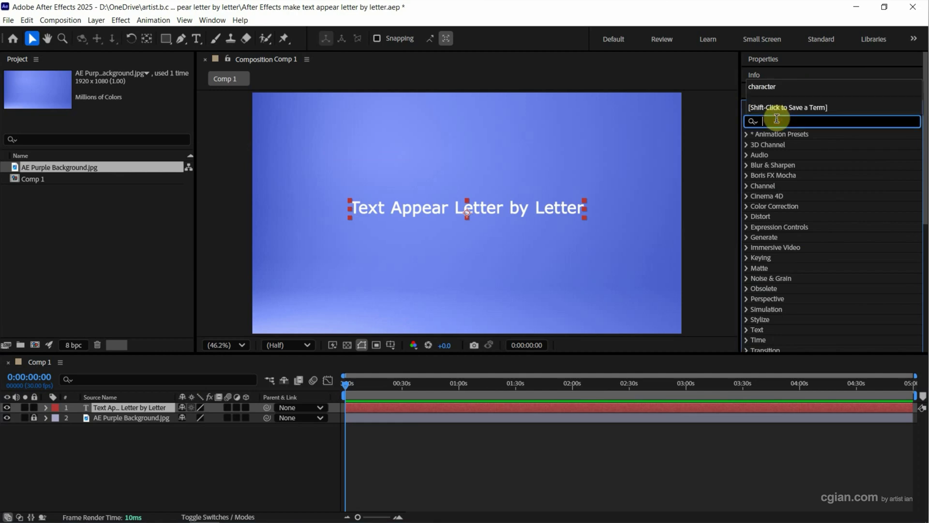
{"action": "type", "text": "ct"}
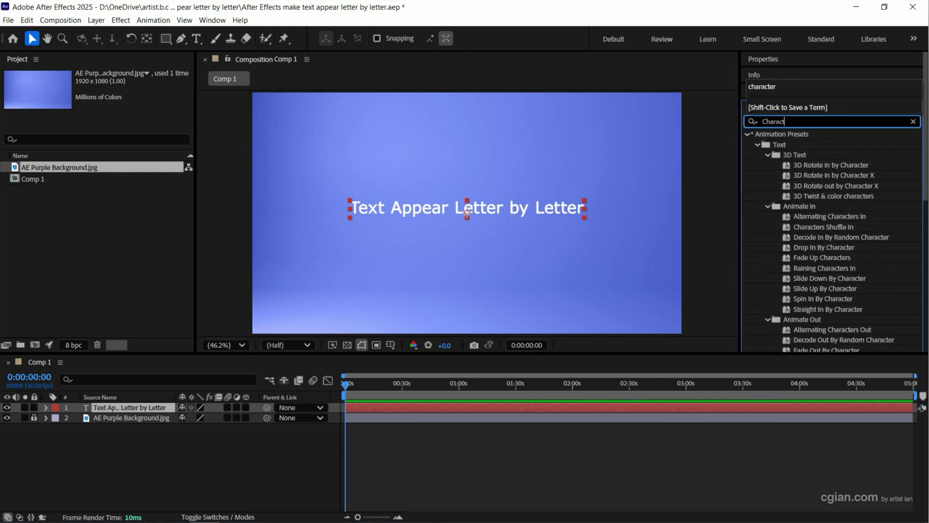
{"action": "type", "text": "er"}
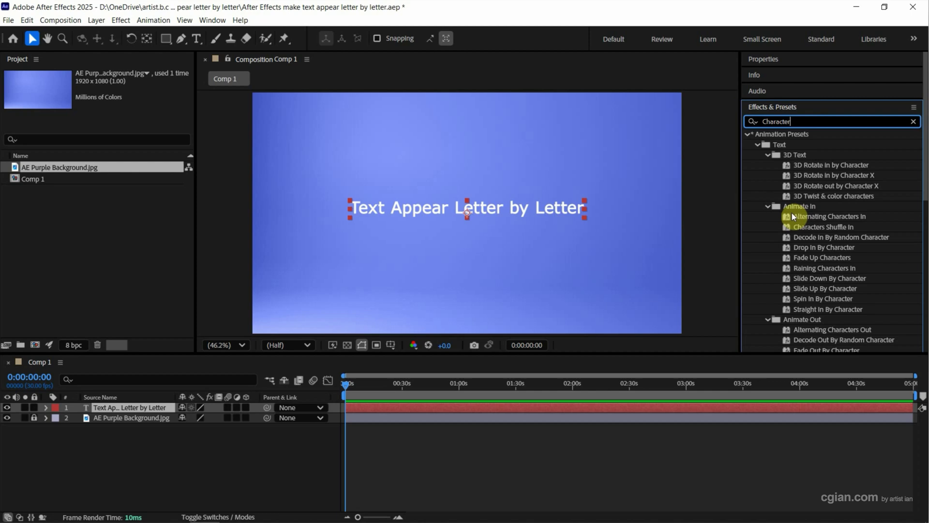
- Apply the Drop In By Character preset and expand the text layer's Text group
{"action": "double_click", "coordinate": [803, 247]}
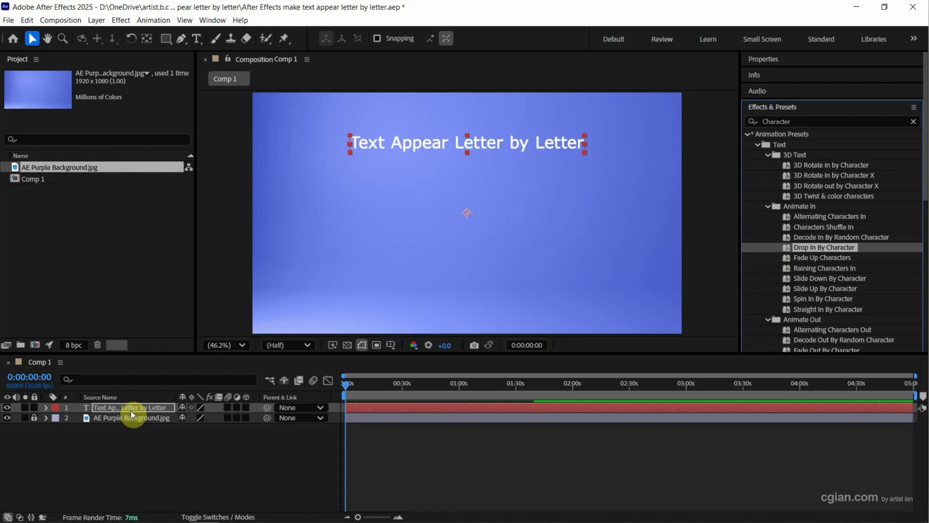
{"action": "left_click", "coordinate": [46, 407]}
{"action": "left_click", "coordinate": [56, 419]}
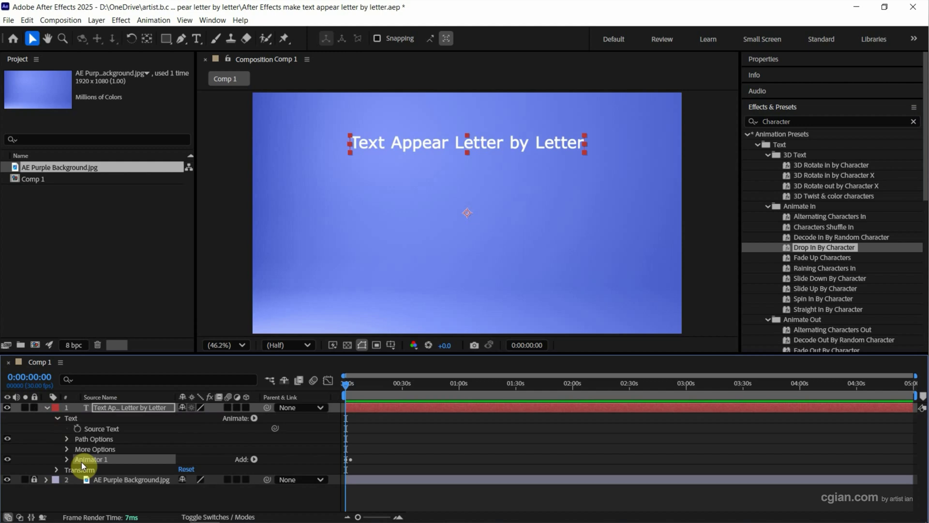
- Raise Animator 1's Position Y from -291 to about -564, above the frame
{"action": "left_click", "coordinate": [66, 458]}
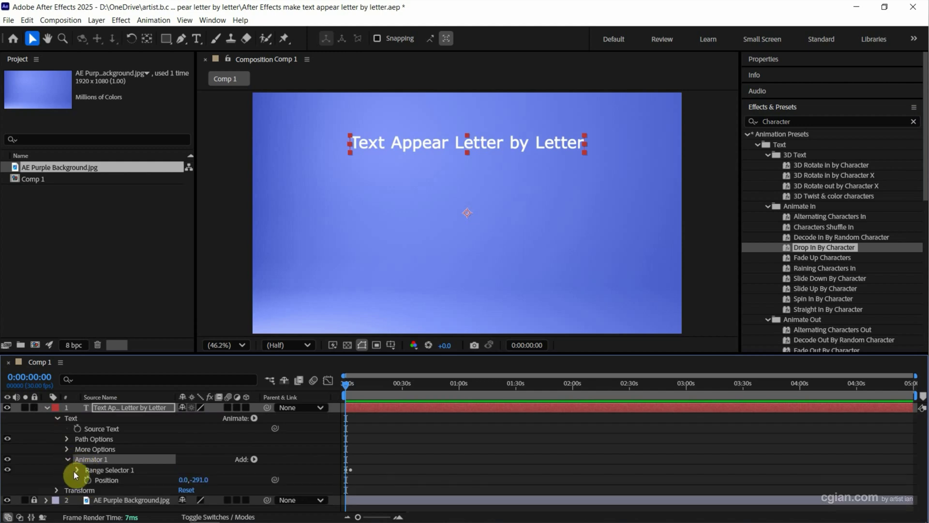
{"action": "left_click", "coordinate": [77, 471]}
{"action": "scroll", "coordinate": [79, 471], "scroll_direction": "down", "scroll_amount": 2}
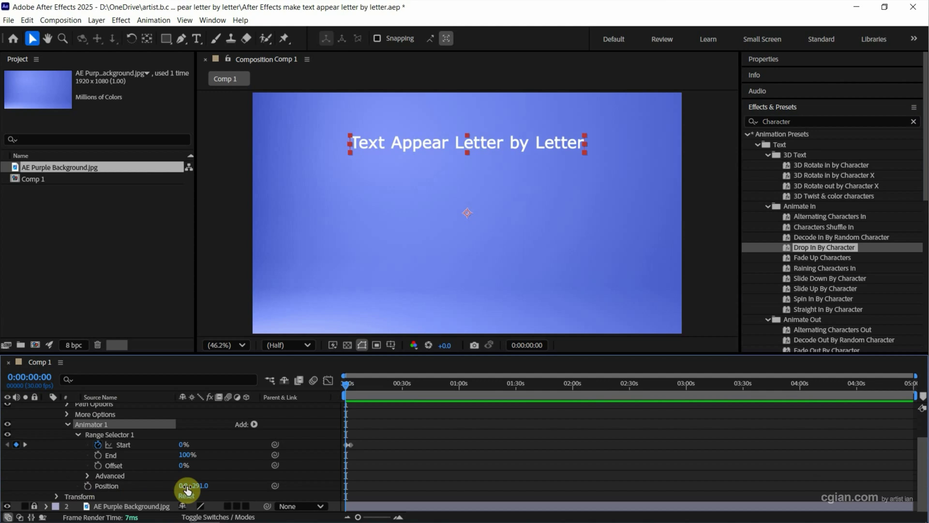
{"action": "left_click_drag", "start_coordinate": [194, 485], "coordinate": [46, 470]}
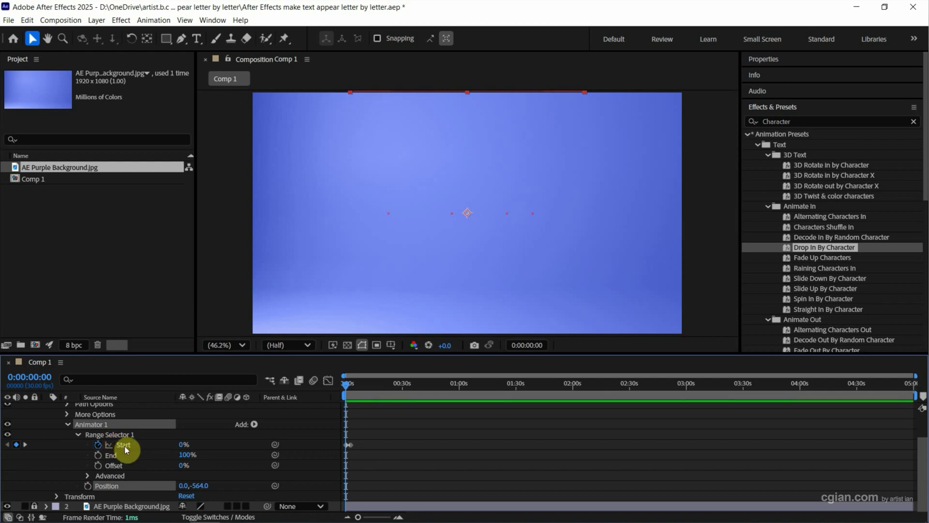
{"action": "scroll", "coordinate": [349, 451], "scroll_direction": "up", "scroll_amount": 5}
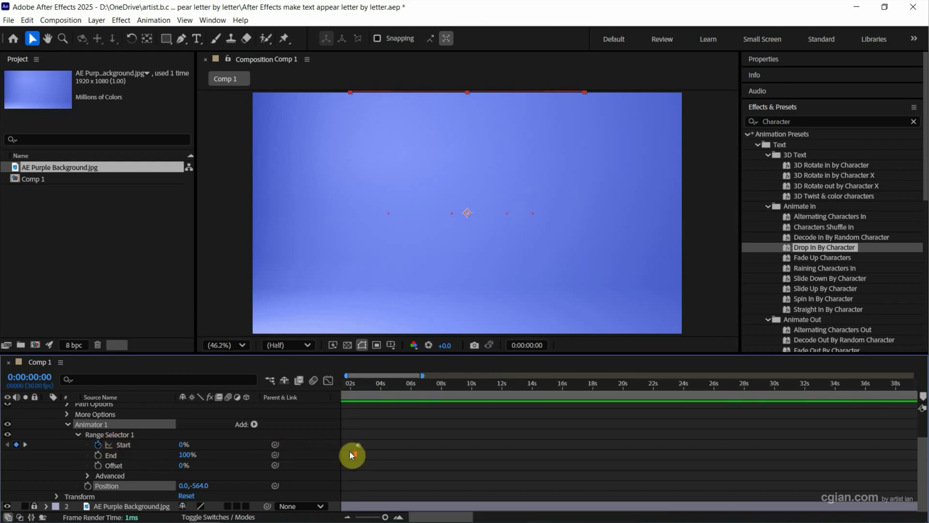
- Zoom the timeline into the first seconds and preview the drop animation
{"action": "key", "text": "space"}
{"action": "key", "text": "v"}
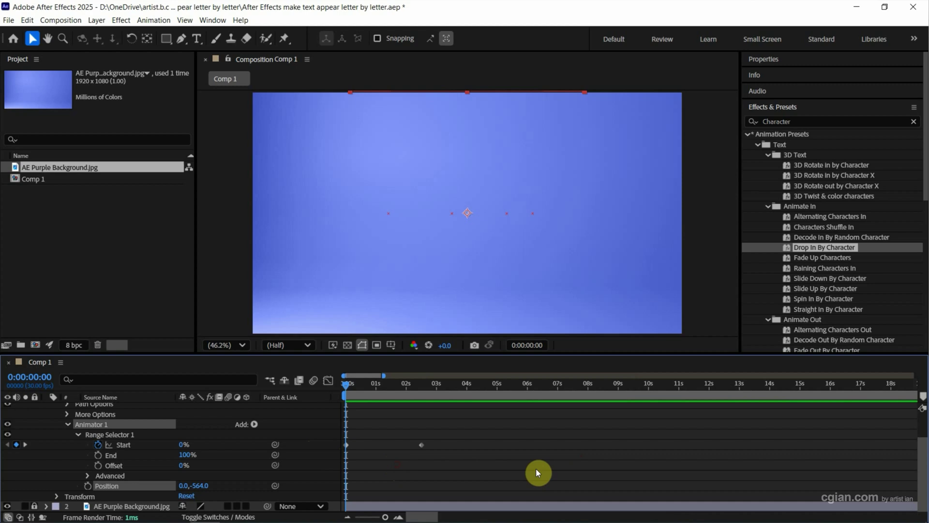
{"action": "key", "text": "space"}
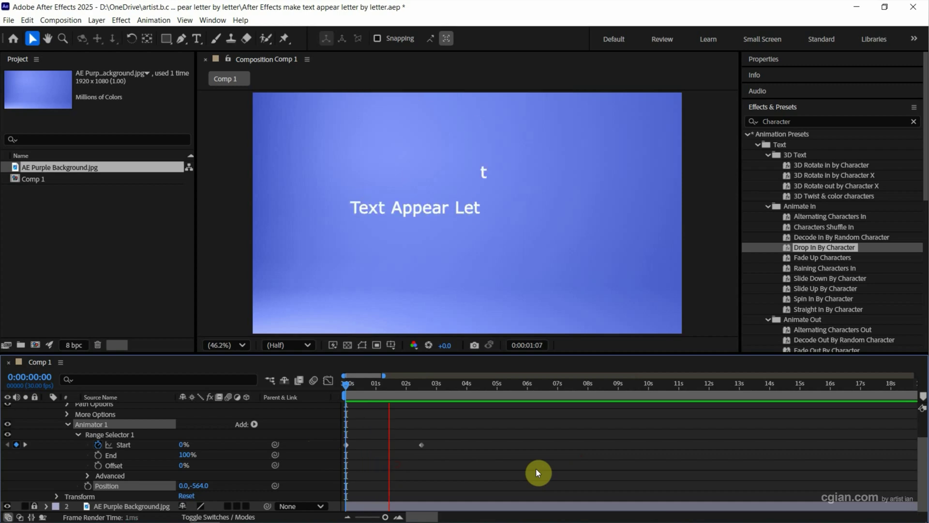
{"action": "key", "text": "space"}
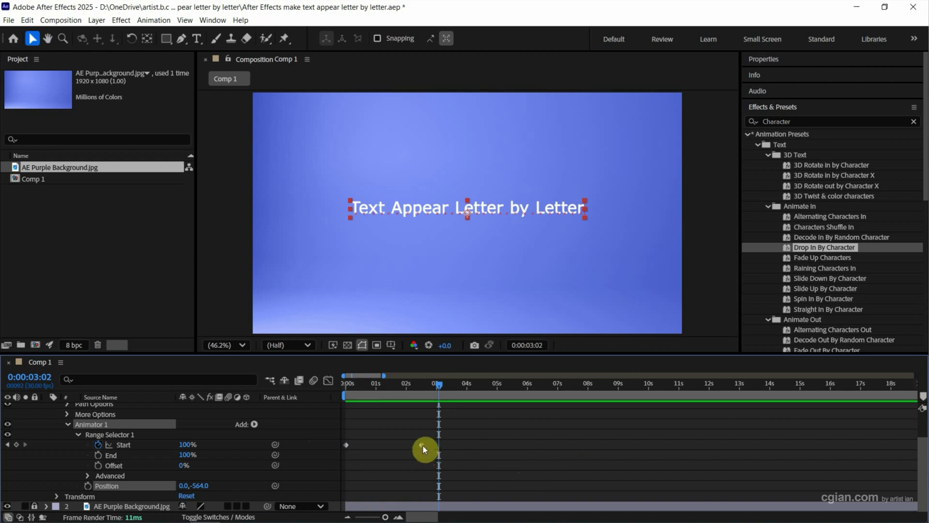
- Move the last Start keyframe to about 5.5 s and preview the slower drop
{"action": "left_click_drag", "start_coordinate": [423, 445], "coordinate": [516, 448]}
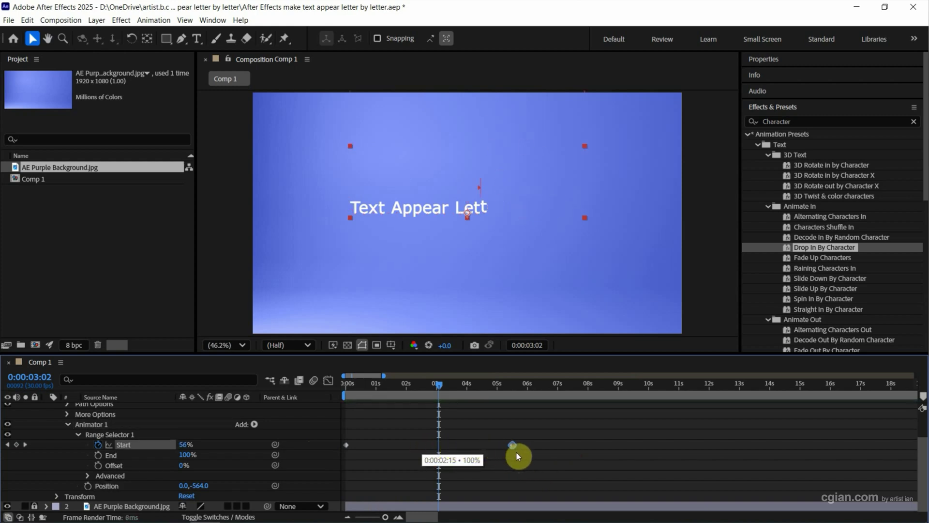
{"action": "left_click_drag", "start_coordinate": [428, 387], "coordinate": [330, 393]}
{"action": "key", "text": "space"}
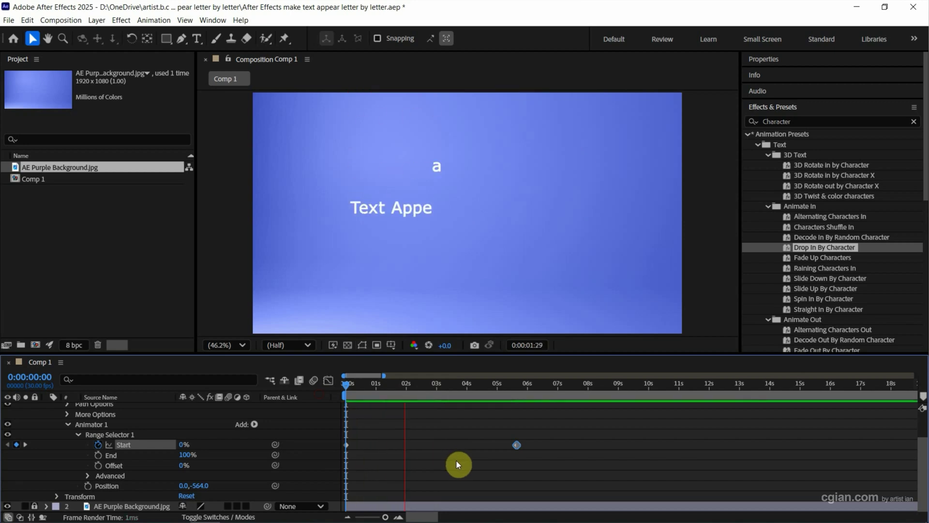
{"action": "key", "text": "space"}
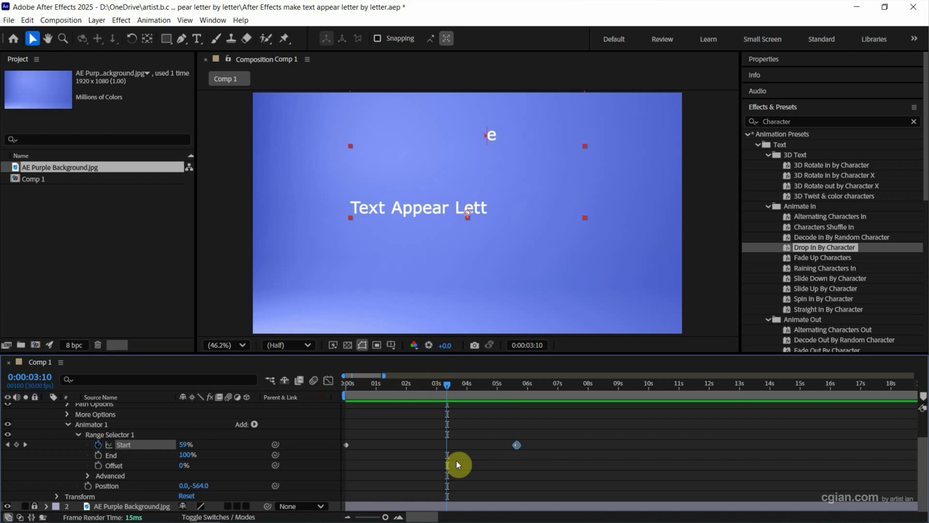
- Delete the drop-in Animator 1 and apply the Fade Up Characters preset instead
{"action": "left_click", "coordinate": [112, 425]}
{"action": "key", "text": "Delete"}
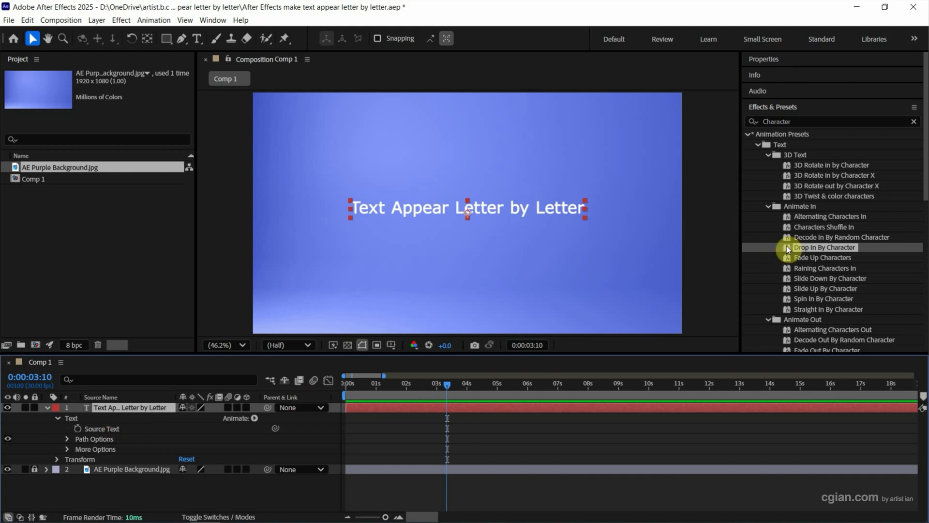
{"action": "double_click", "coordinate": [822, 258]}
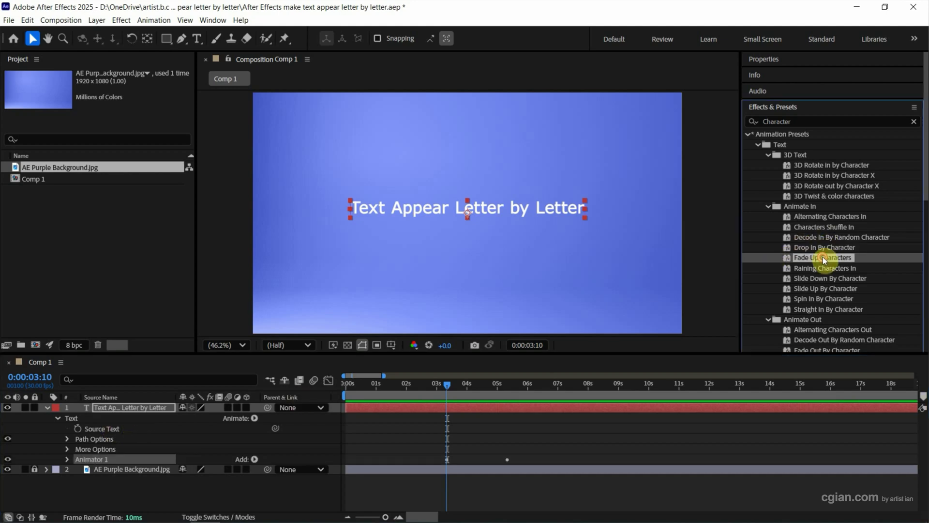
- Reveal the new animator's Range Selector and Advanced settings, then preview the fade-up
{"action": "left_click", "coordinate": [68, 459]}
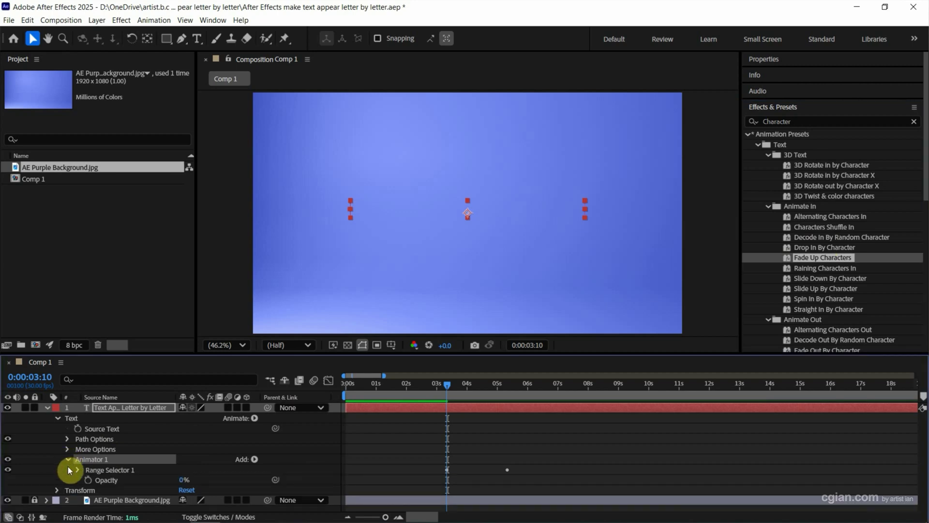
{"action": "left_click", "coordinate": [77, 469]}
{"action": "scroll", "coordinate": [107, 477], "scroll_direction": "down", "scroll_amount": 1}
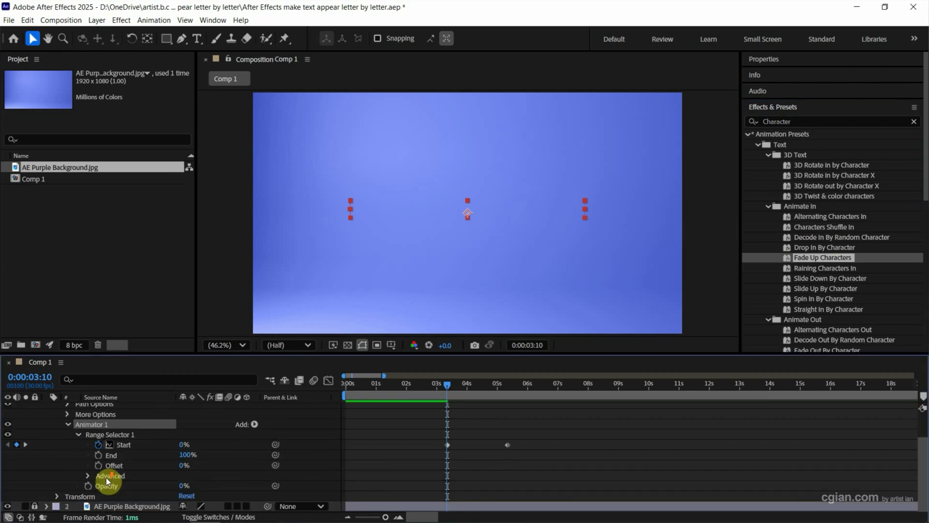
{"action": "left_click", "coordinate": [86, 476]}
{"action": "scroll", "coordinate": [120, 470], "scroll_direction": "down", "scroll_amount": 2}
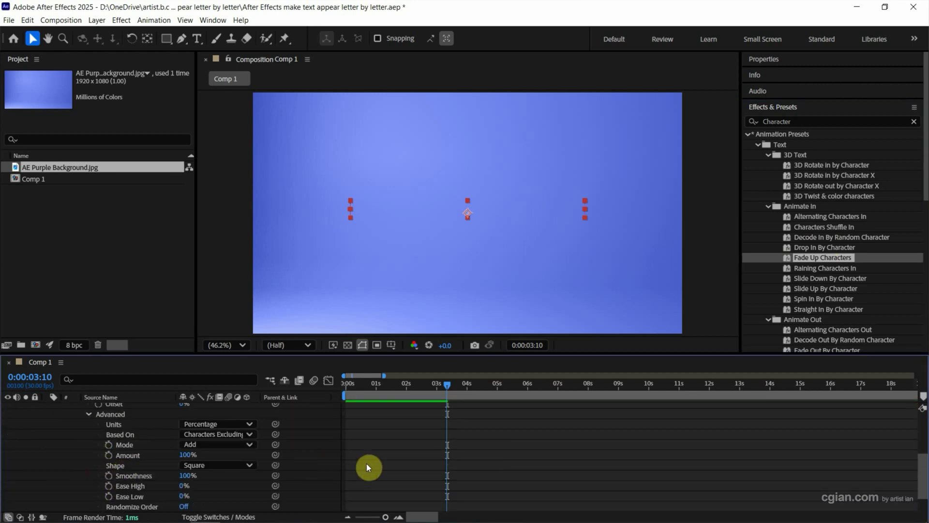
{"action": "scroll", "coordinate": [416, 435], "scroll_direction": "up", "scroll_amount": 2}
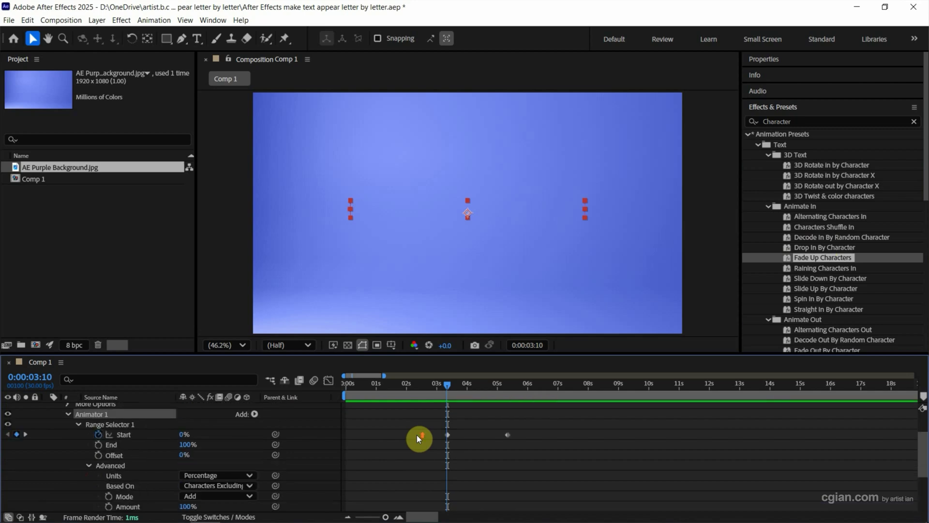
{"action": "scroll", "coordinate": [416, 435], "scroll_direction": "up", "scroll_amount": 1}
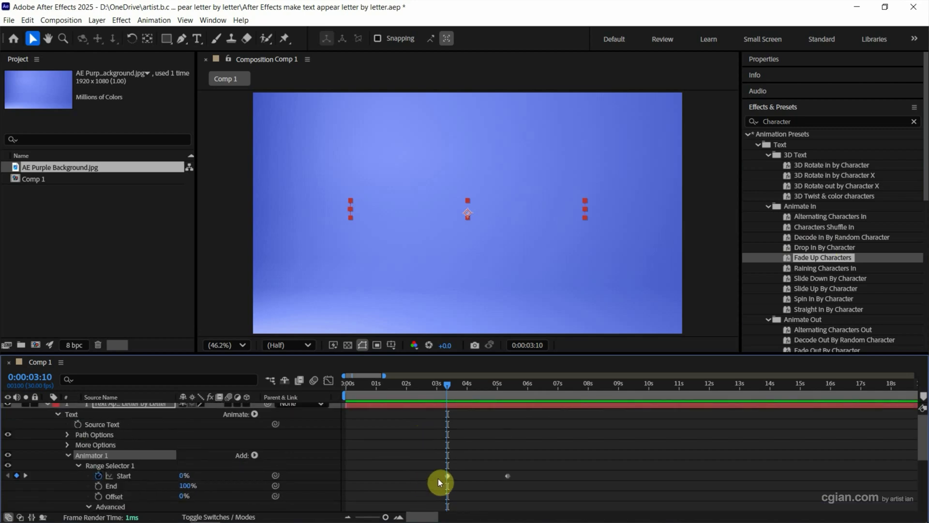
{"action": "key", "text": "space"}
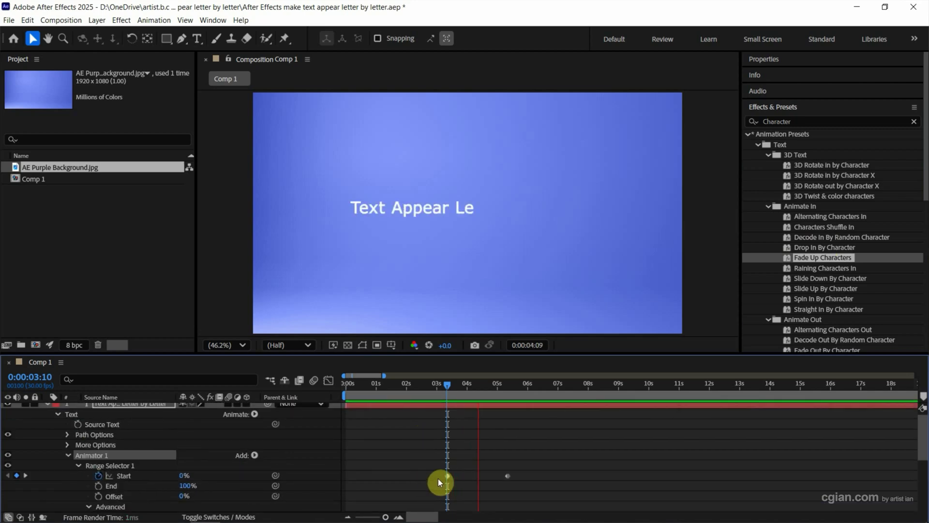